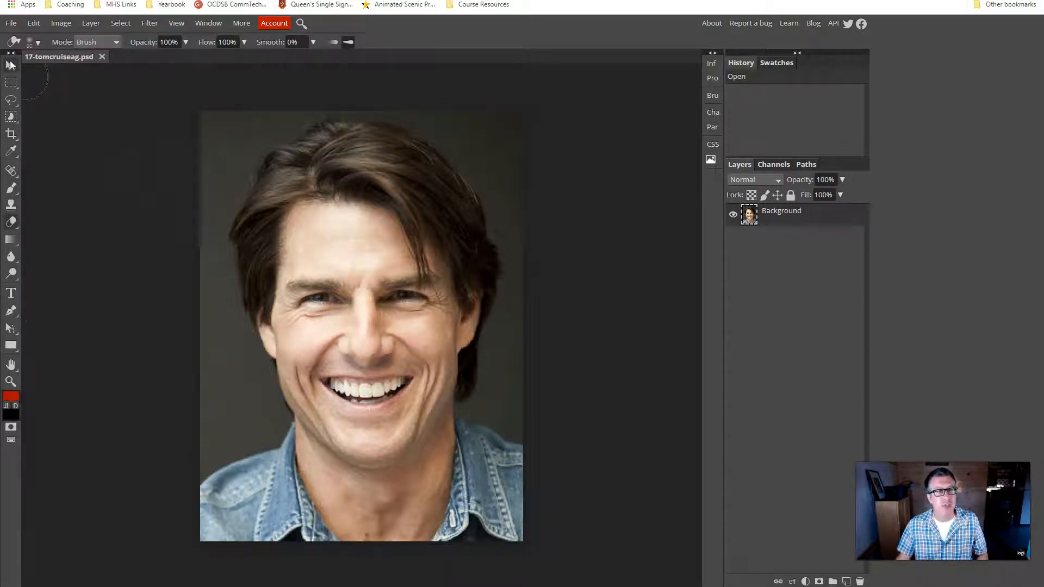
- Duplicate the Background layer and rename the copy Liquify
click(10, 66)
scroll(366, 234, up, 10)
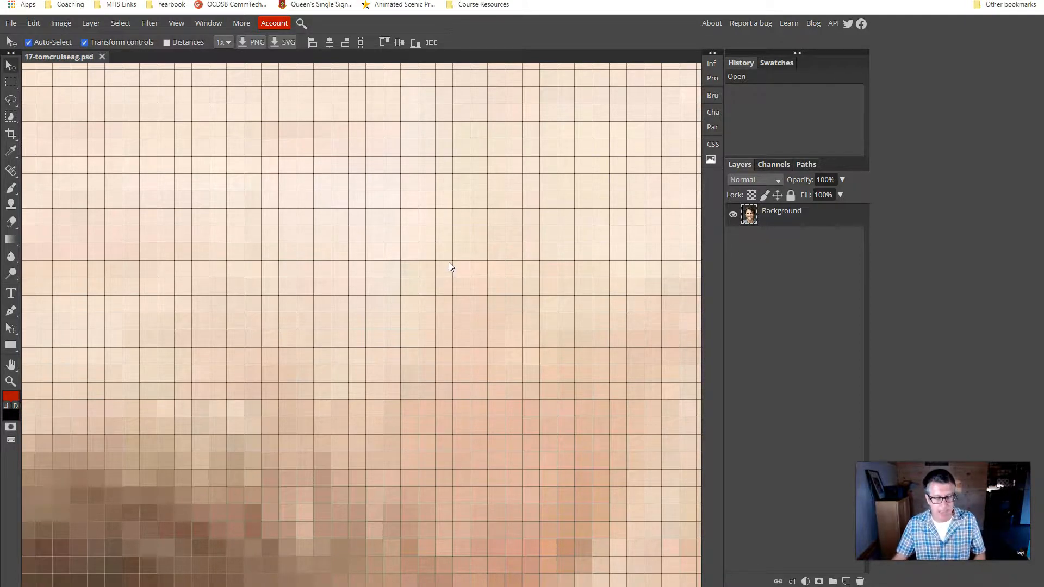
key(ctrl+0)
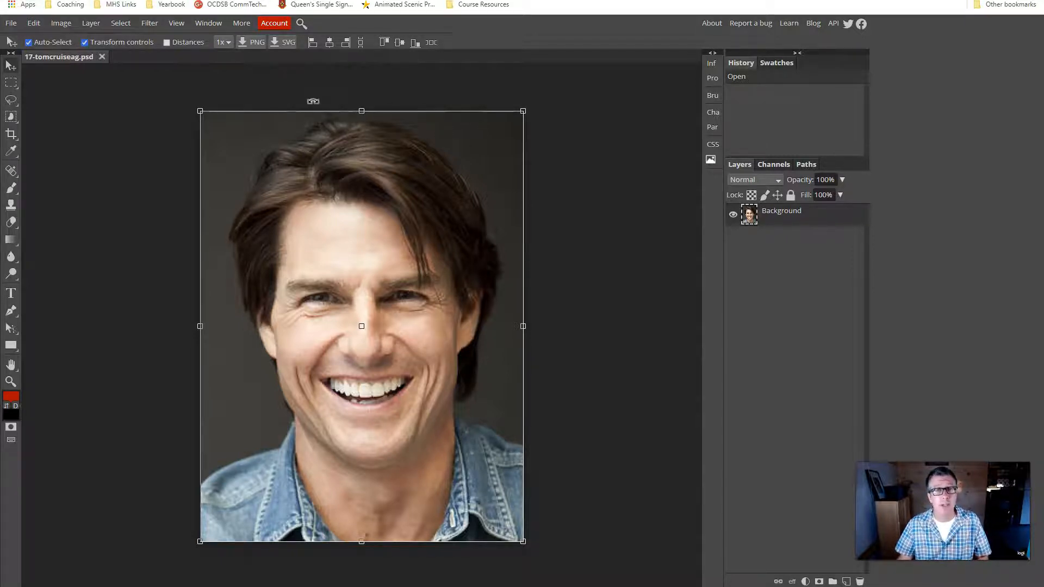
right_click(778, 216)
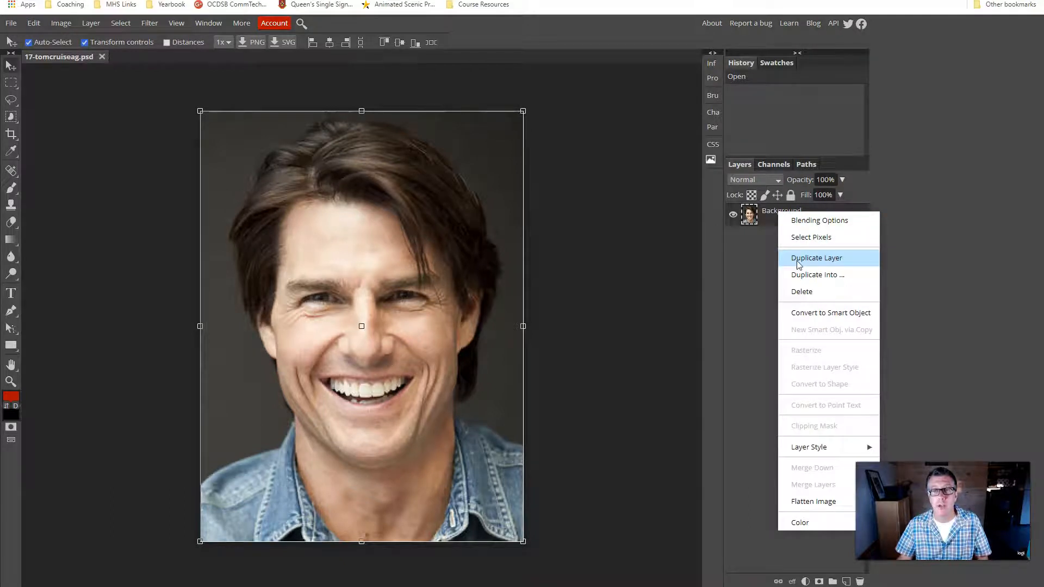
click(762, 268)
drag(775, 220, 846, 581)
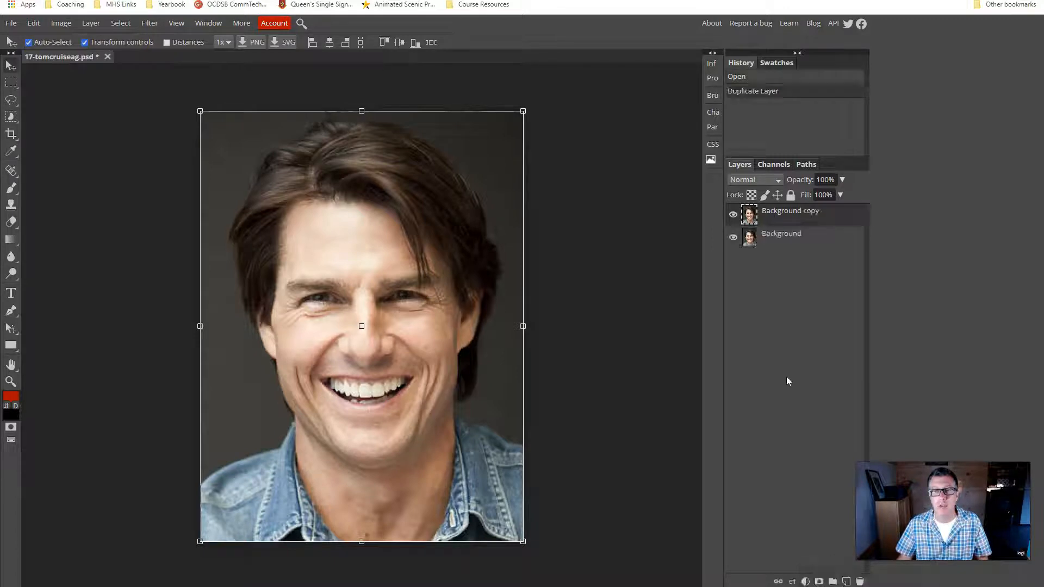
double_click(786, 212)
text(Liquify)
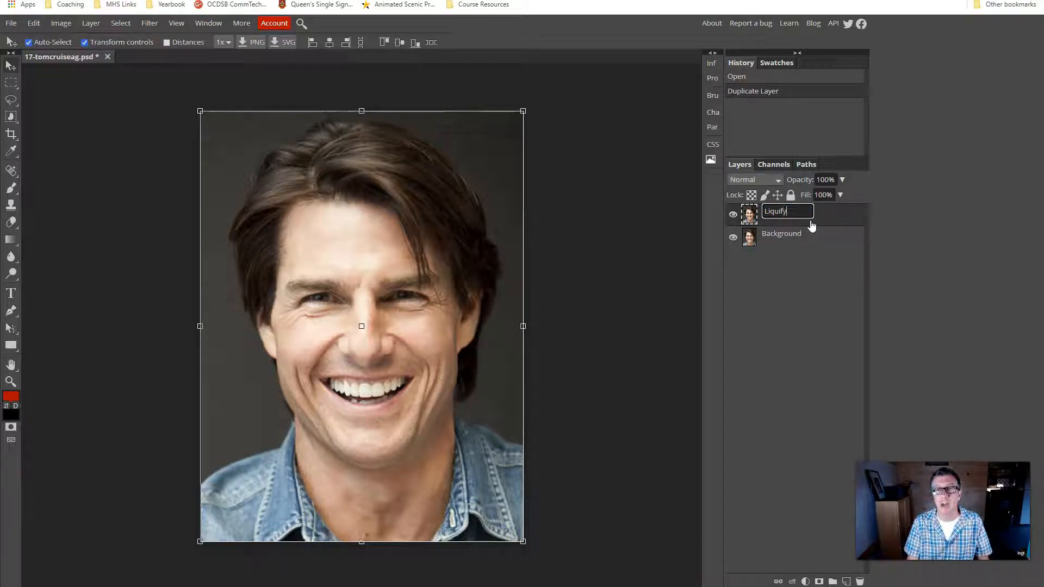
key(Return)
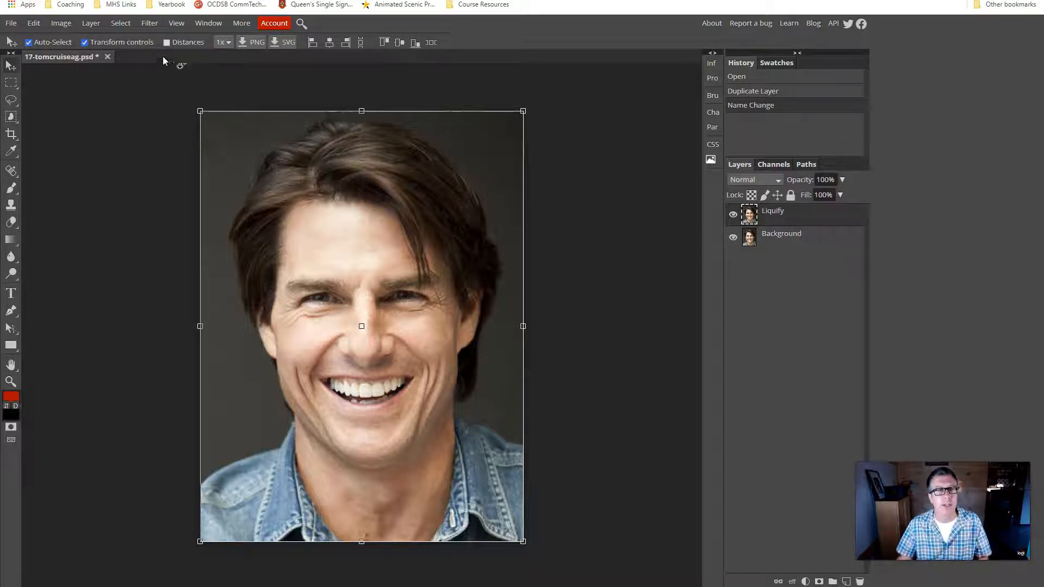
- Open the Liquify filter on the duplicated layer and choose the Forward Warp tool
click(148, 24)
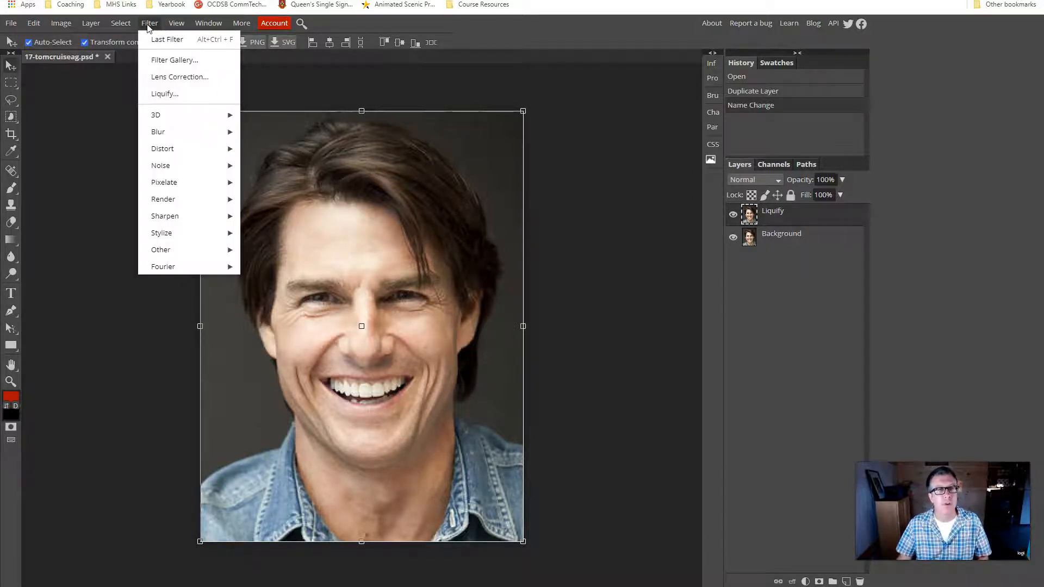
click(161, 95)
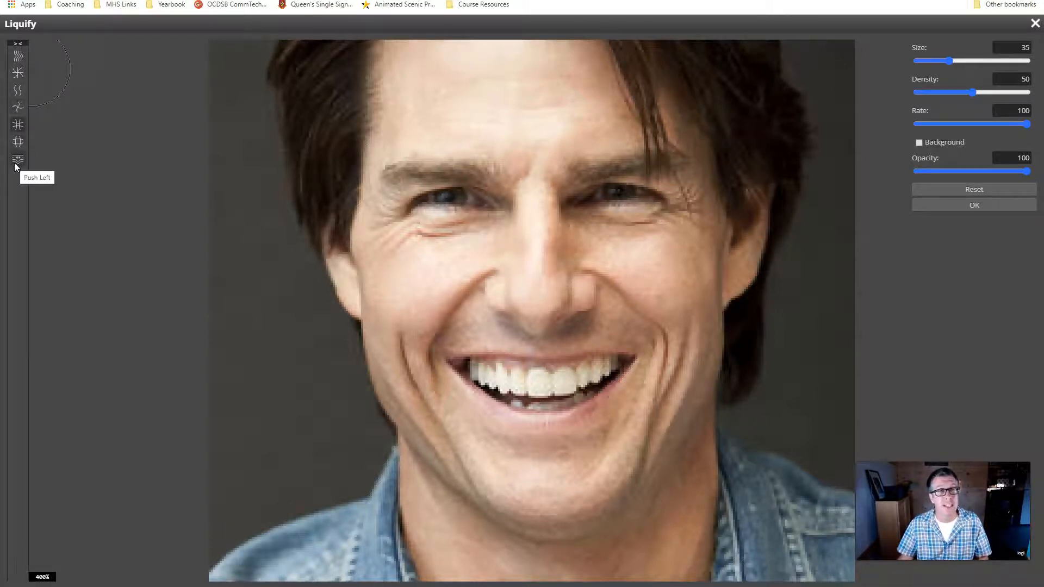
click(16, 57)
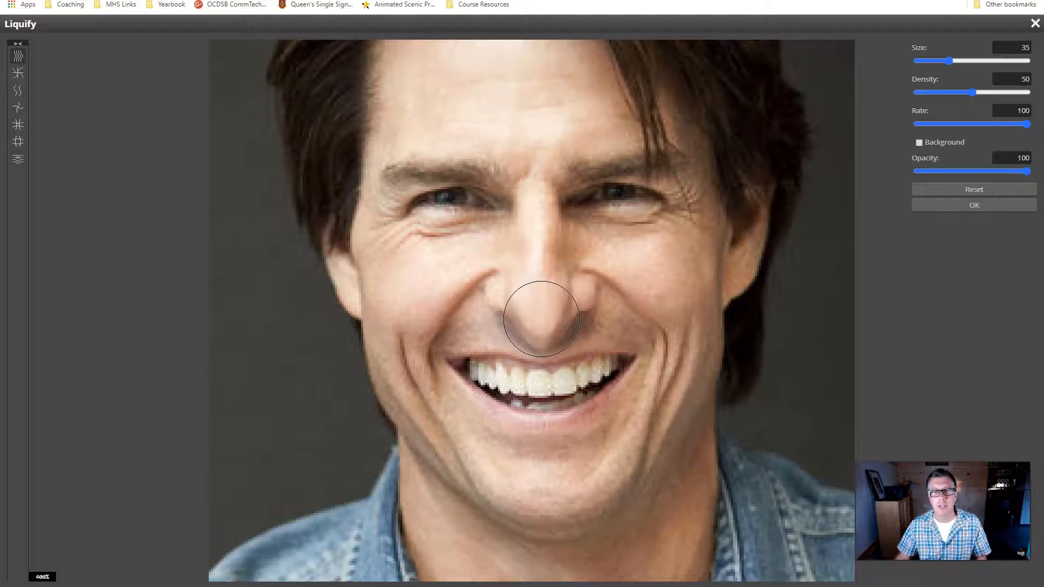
- Try stretching the tip of the nose down over the teeth with a size 35 brush, and undo it
drag(536, 326, 547, 398)
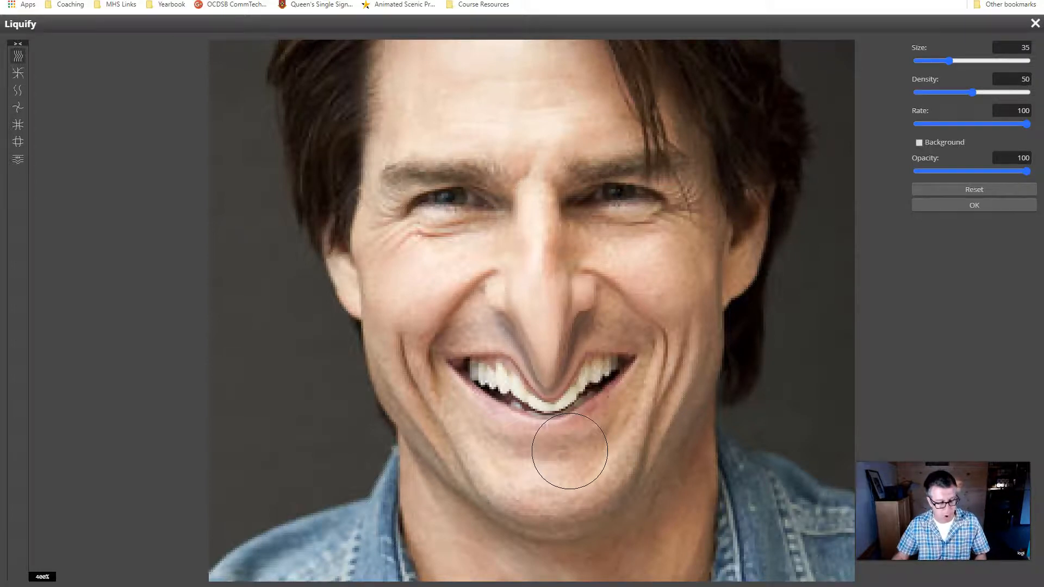
key(ctrl+z)
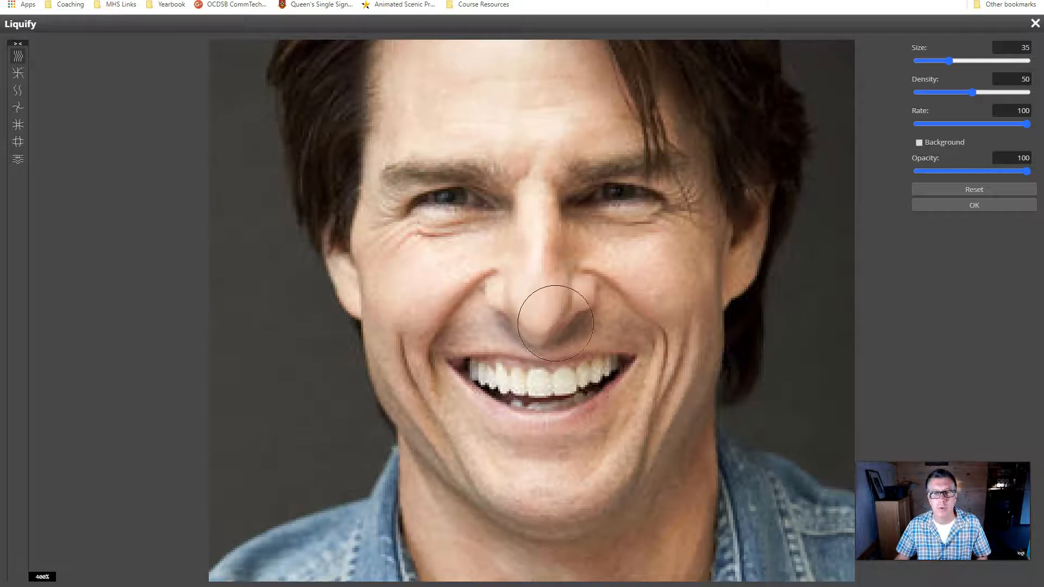
- Pull the tip of the nose slightly downward with the warp brush at size 25
key(bracketleft)
key(bracketleft)
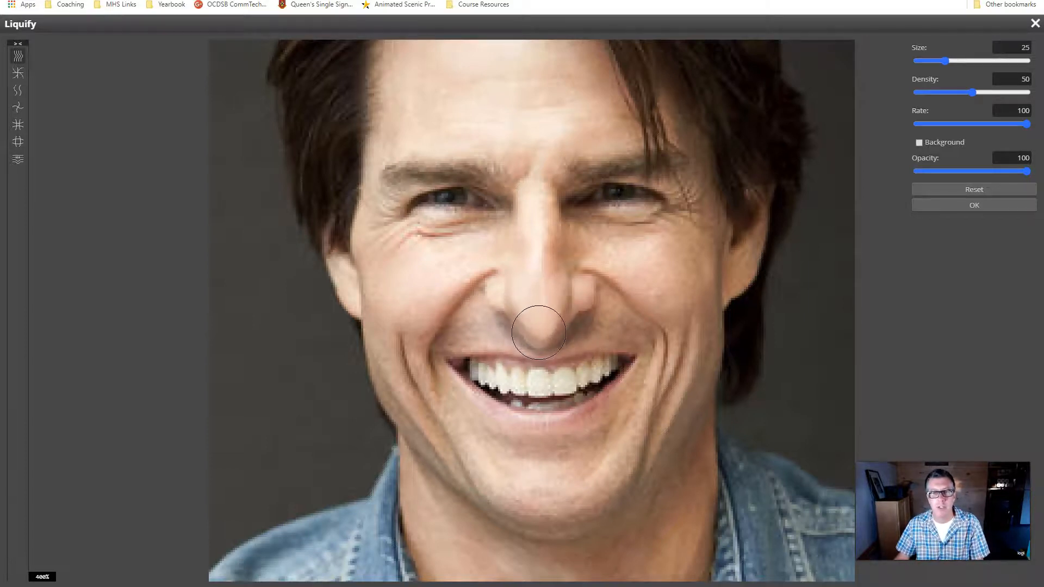
mouse_move(545, 324)
mouse_down()
mouse_move(535, 330)
mouse_move(544, 312)
mouse_move(544, 330)
mouse_up()
- Stretch the earlobe on the right side of the portrait downward with the warp brush at size 10
key(bracketleft)
key(bracketleft)
key(bracketleft)
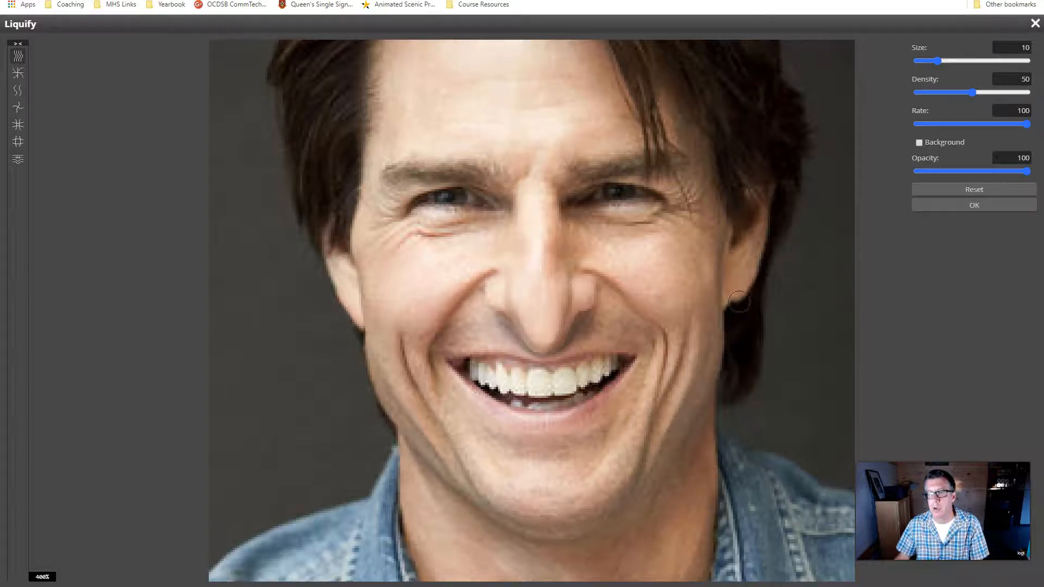
mouse_move(737, 300)
mouse_down()
mouse_move(733, 318)
mouse_move(742, 297)
mouse_up()
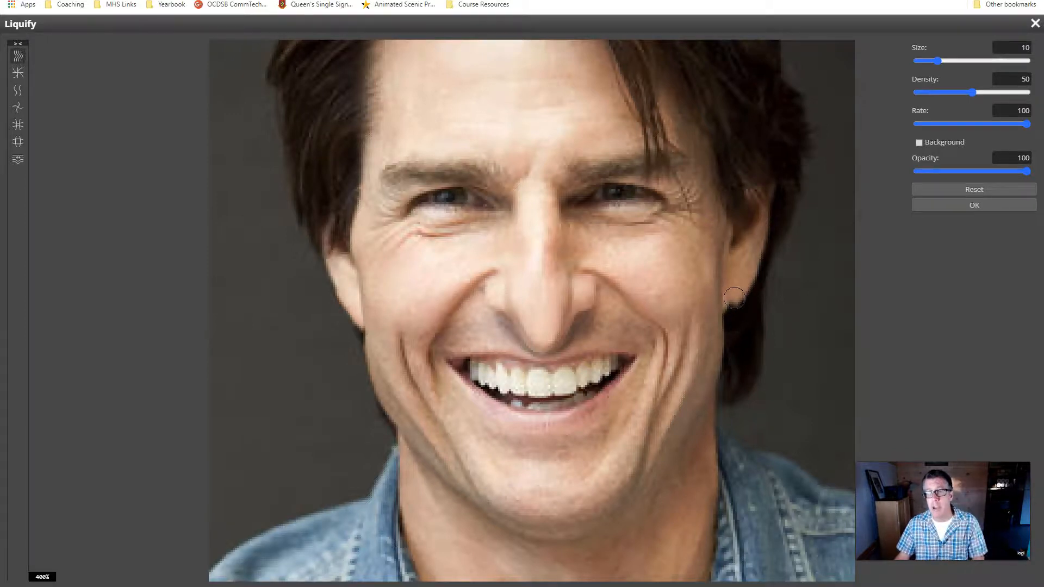
mouse_move(730, 307)
mouse_down()
mouse_move(732, 319)
mouse_move(729, 304)
mouse_move(720, 319)
mouse_up()
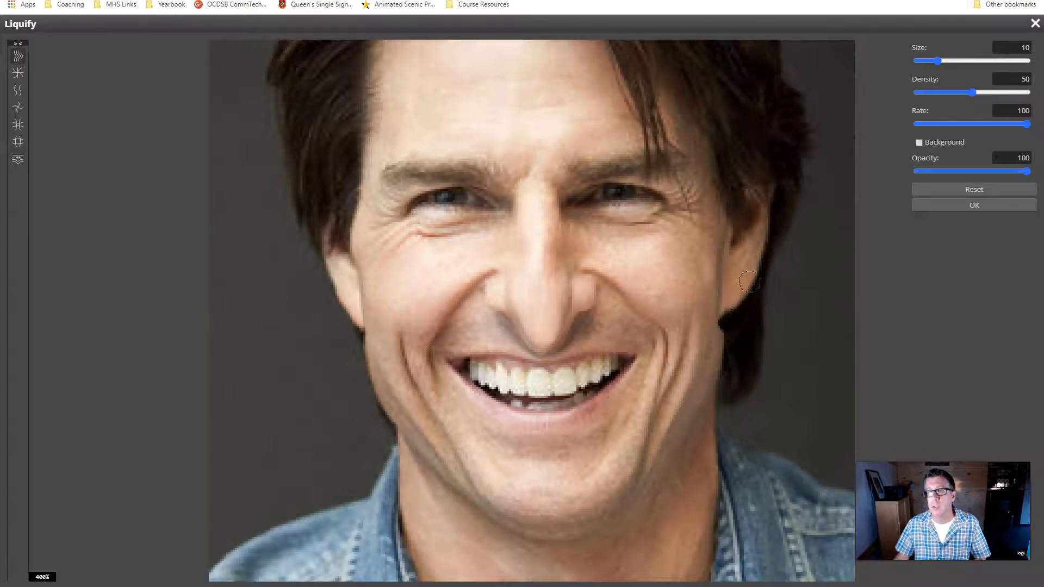
drag(736, 302, 720, 319)
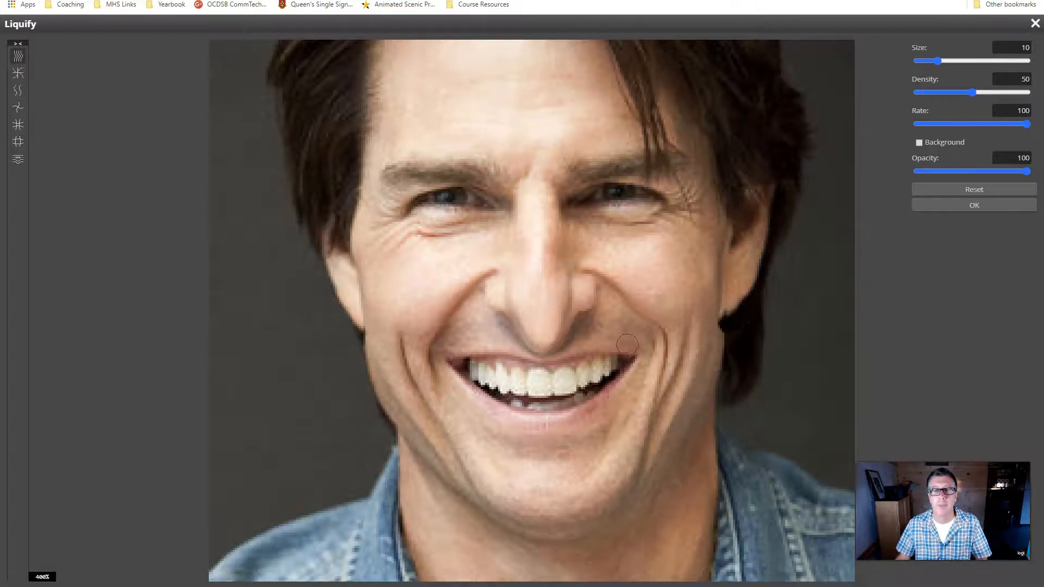
- Lengthen the canine teeth on both sides of the smile into fangs with the warp brush at size 6
key(bracketleft)
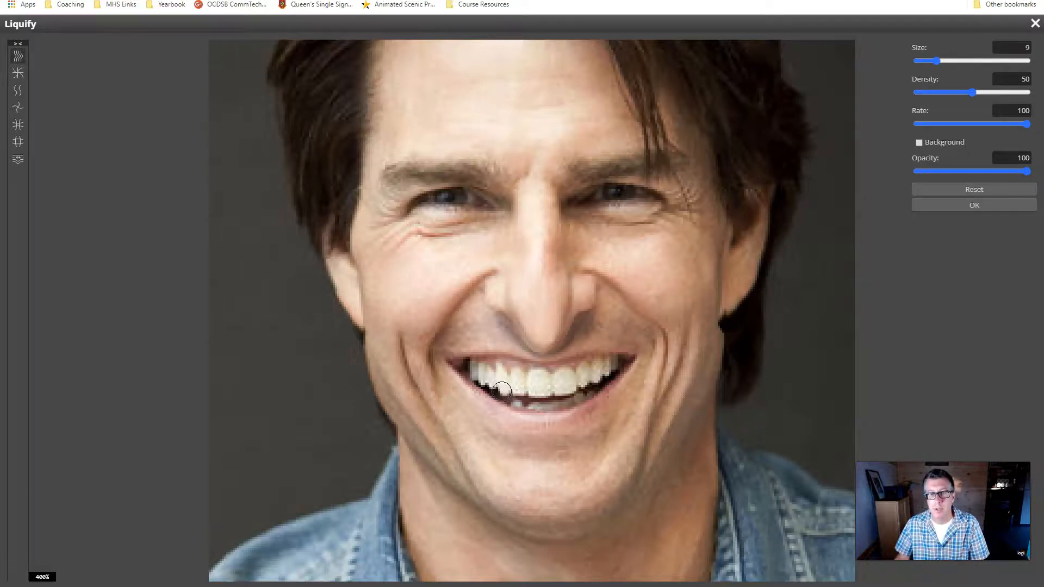
key(bracketleft)
key(bracketleft)
key(bracketleft)
key(bracketleft)
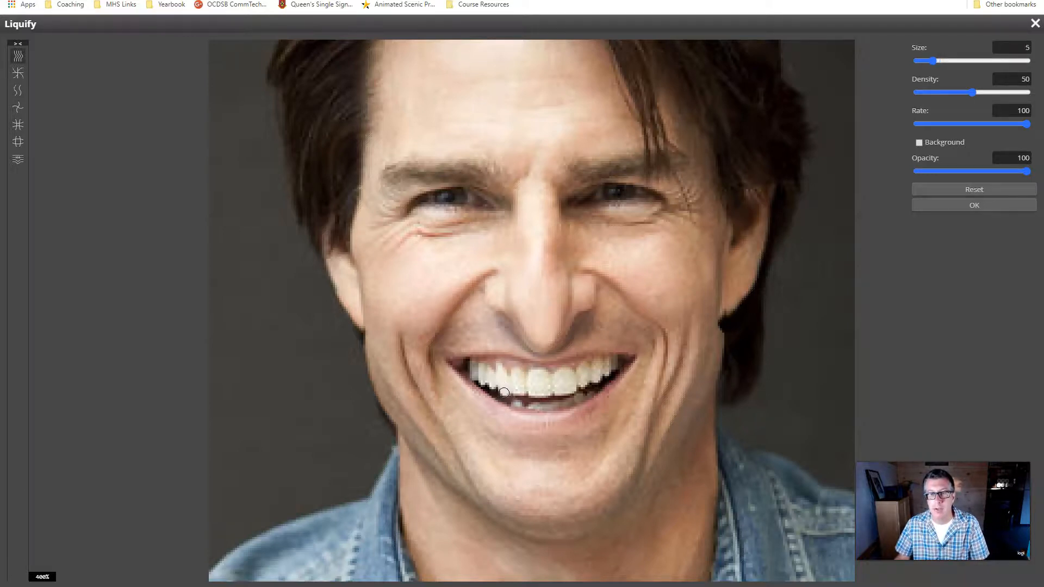
key(bracketleft)
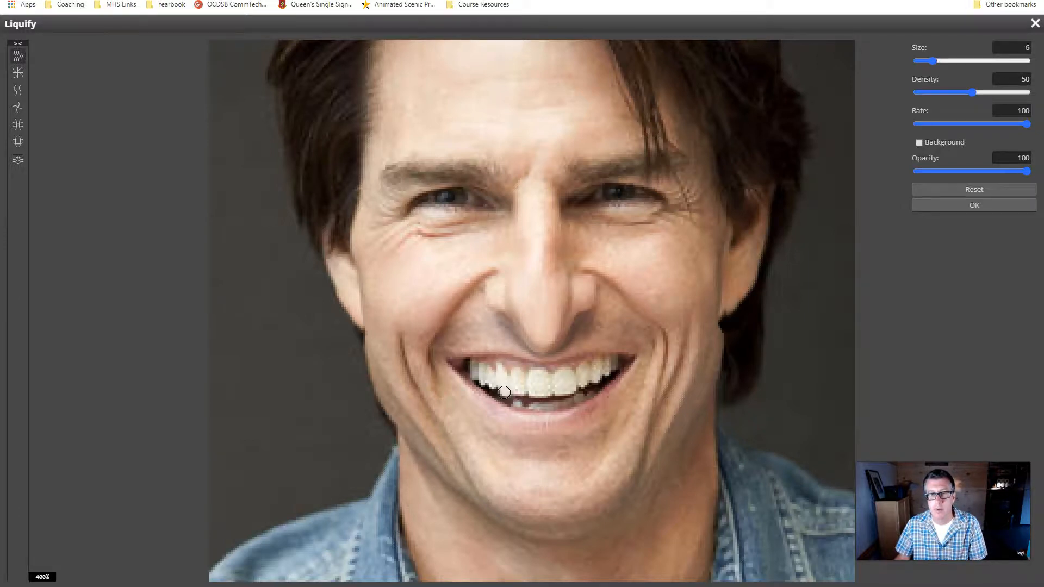
key(bracketright)
key(bracketright)
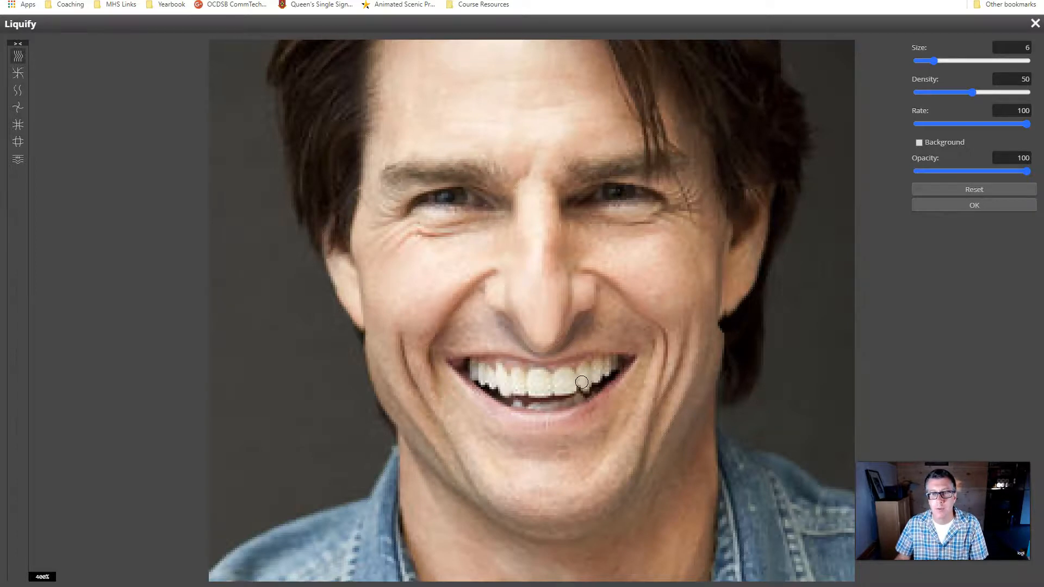
- Shrink the eye on the right side of the portrait using the Pucker tool with a size 35 brush
click(17, 126)
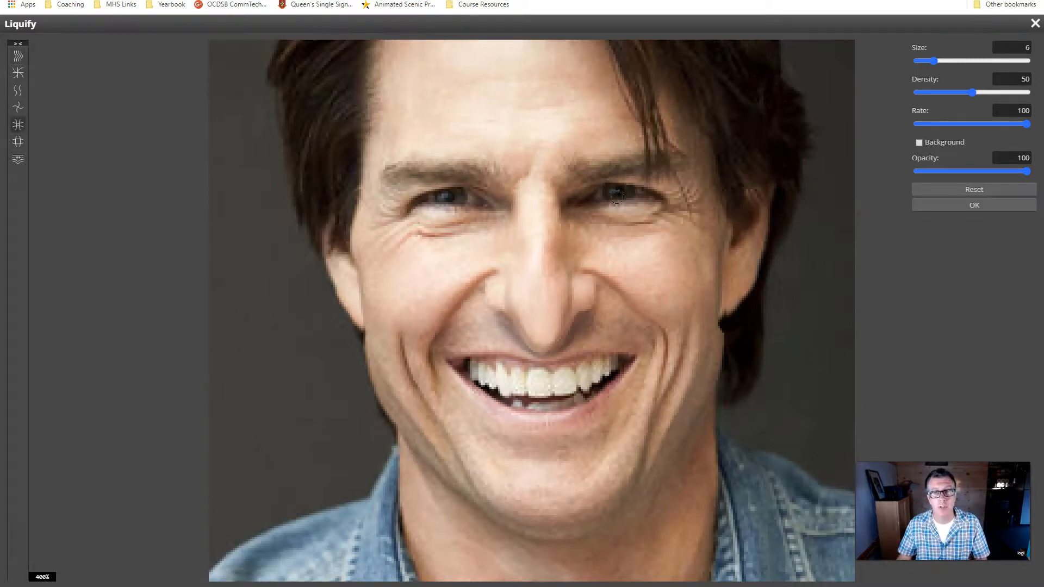
key(])
key(])
key(])
key(])
key(])
key(])
key(])
key(])
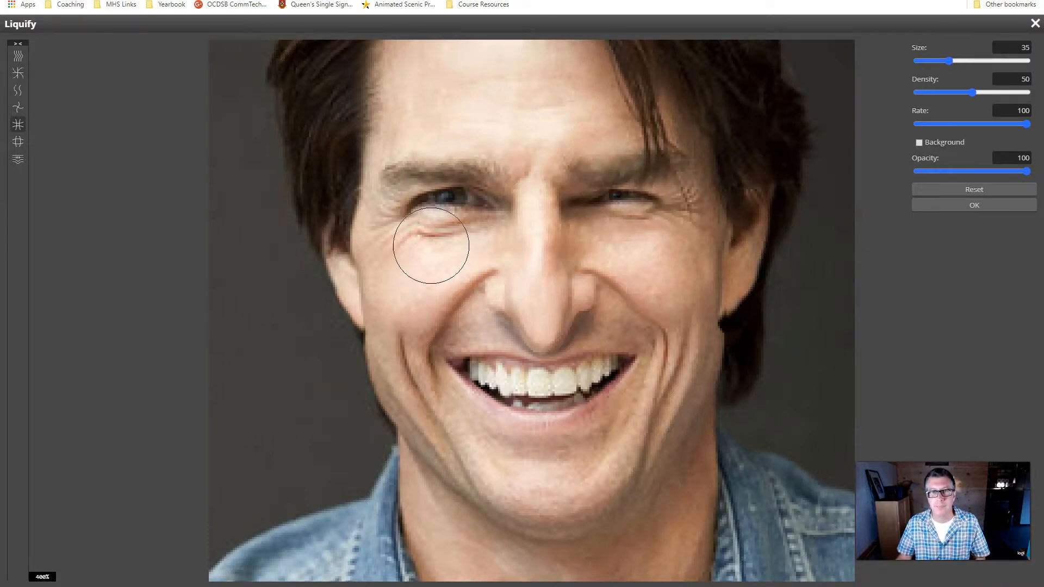
- Enlarge the eye on the left side of the portrait with the Bloat tool and apply the Liquify filter
click(18, 143)
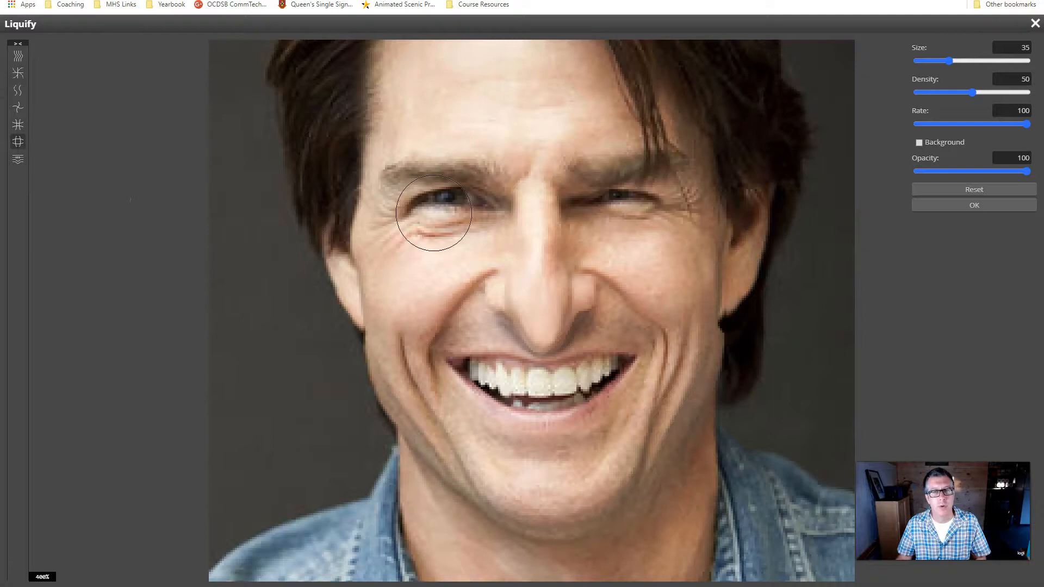
mouse_move(456, 197)
mouse_down()
mouse_move(457, 185)
mouse_move(451, 209)
mouse_move(449, 194)
mouse_up()
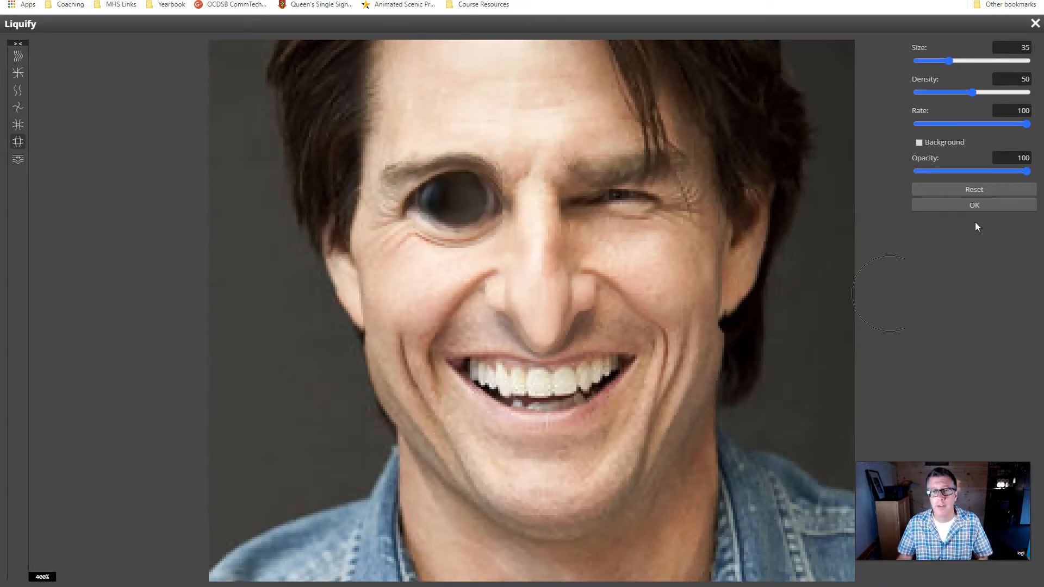
click(973, 207)
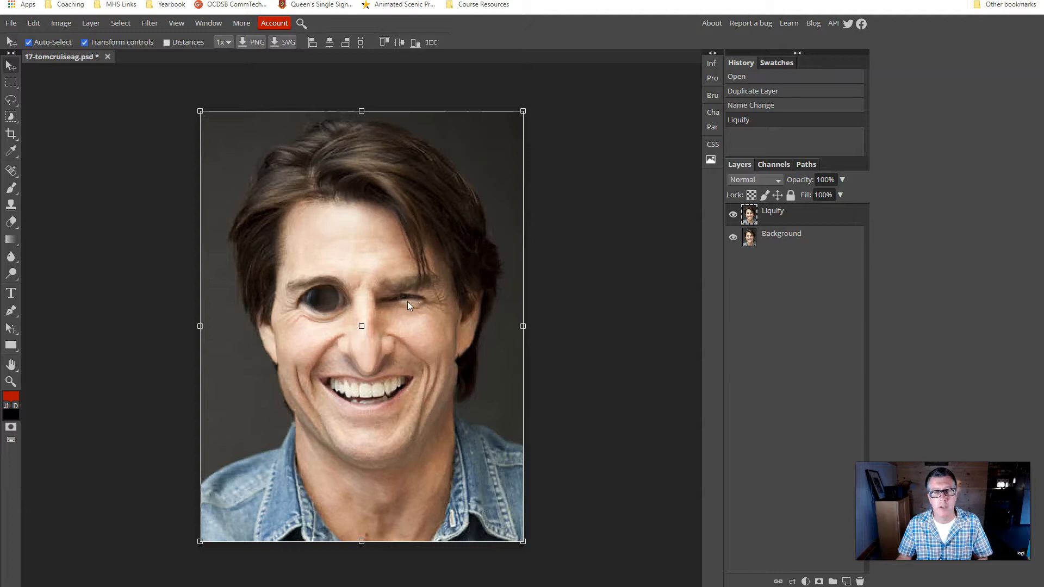
- Toggle the Liquify layer's visibility to compare the distorted face with the original portrait
click(733, 215)
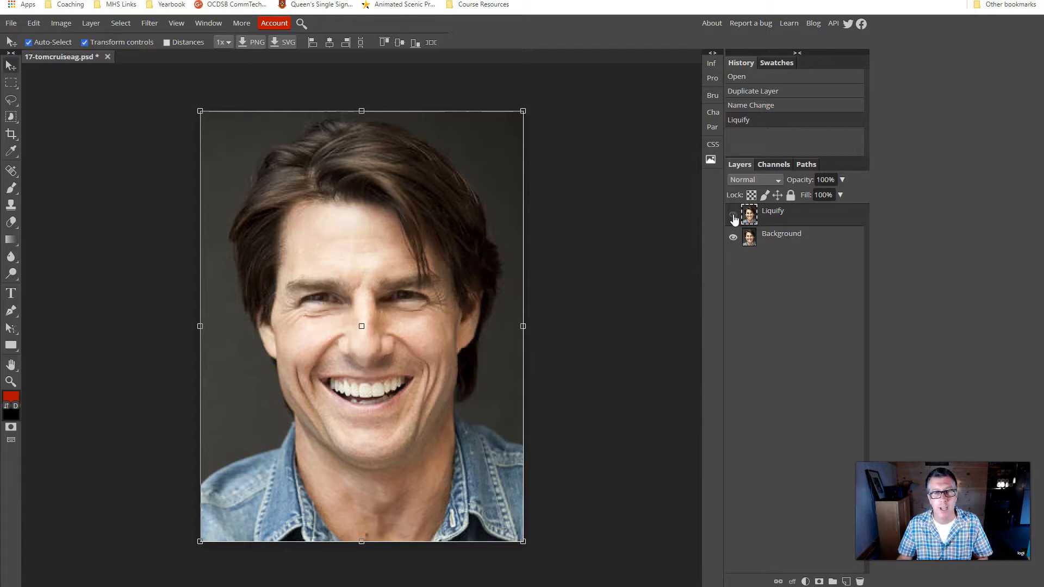
click(733, 216)
click(733, 216)
click(733, 216)
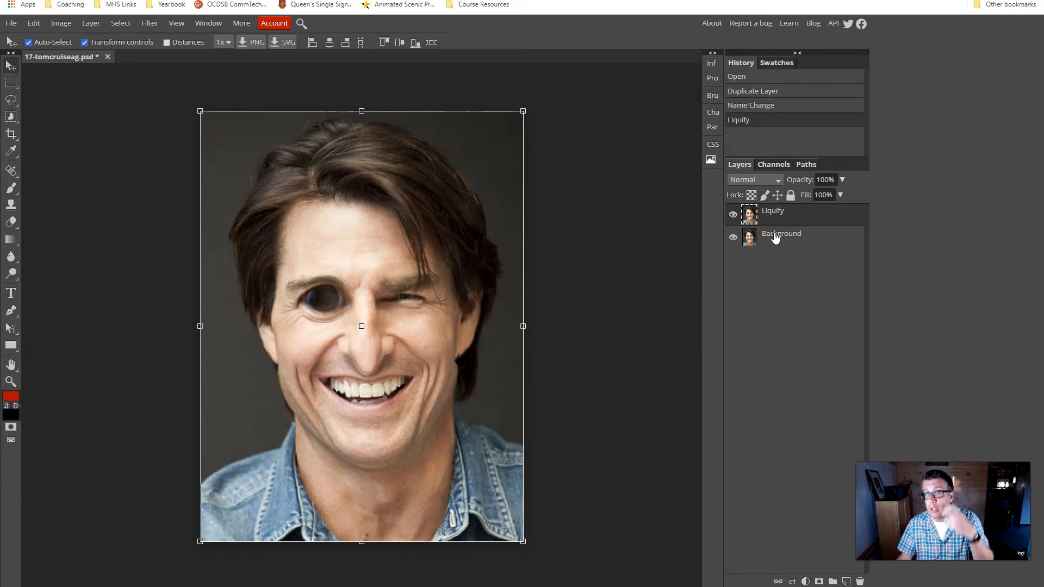
click(733, 215)
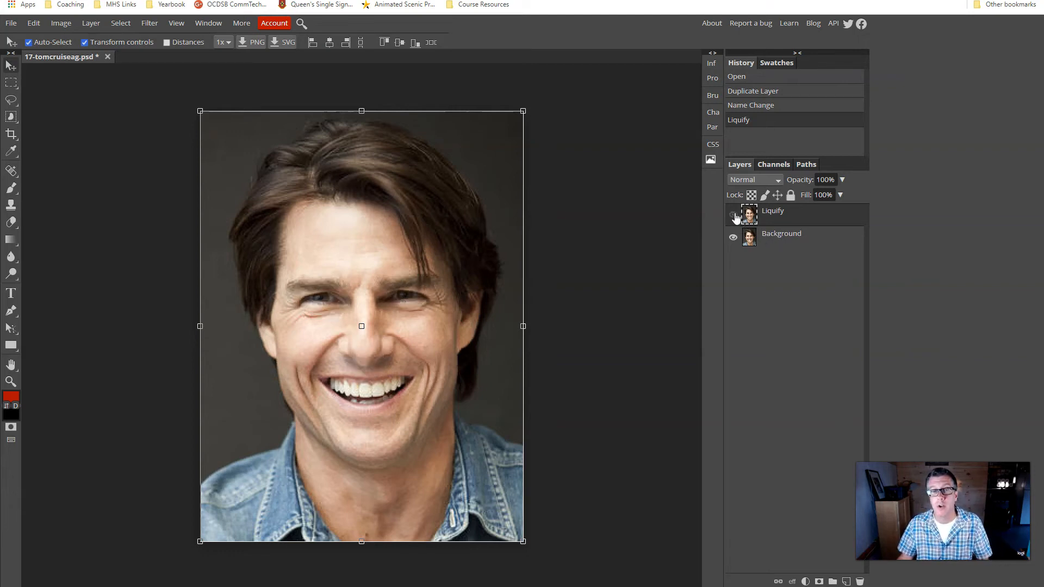